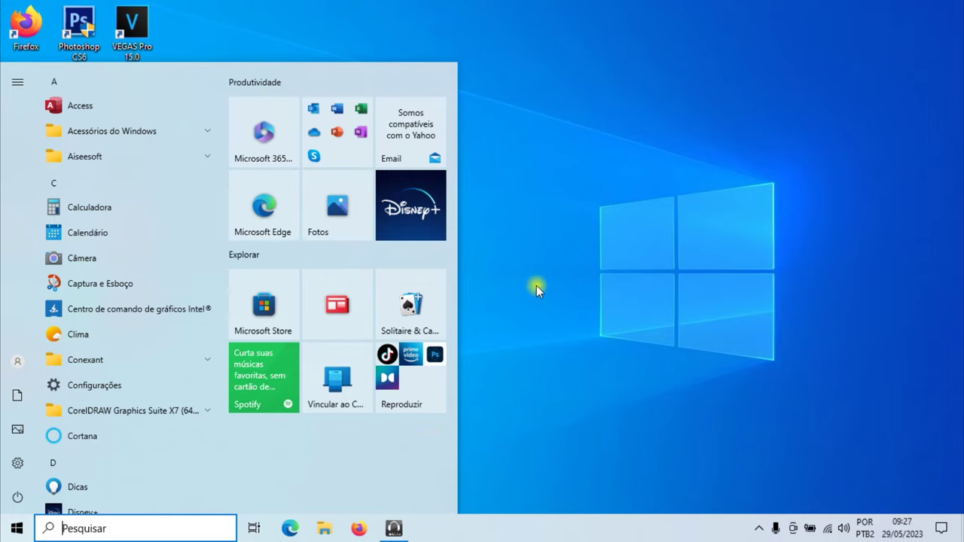
{"action": "left_click", "coordinate": [508, 229]}
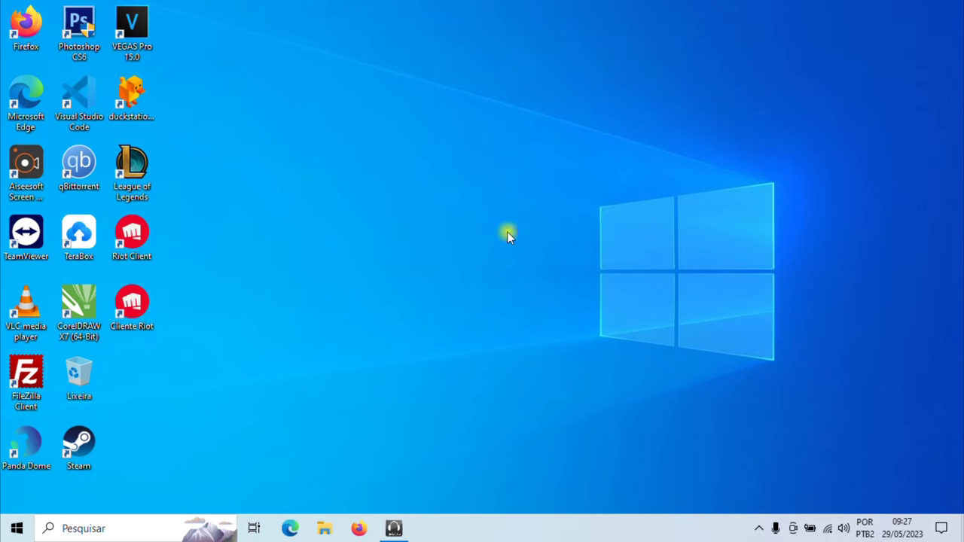
{"action": "left_click", "coordinate": [97, 527]}
{"action": "type", "text": "Executar"}
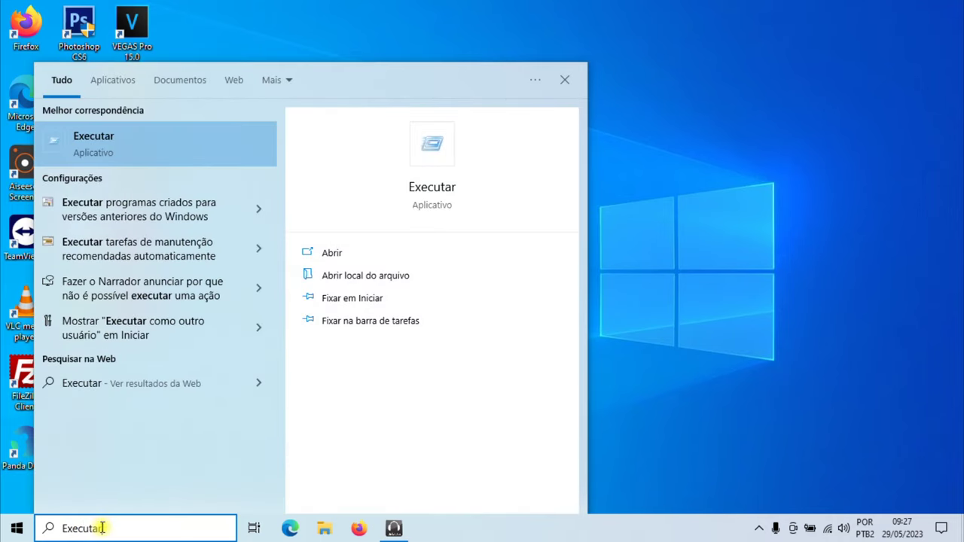
{"action": "left_click", "coordinate": [131, 149]}
{"action": "left_click_drag", "start_coordinate": [150, 367], "coordinate": [492, 183]}
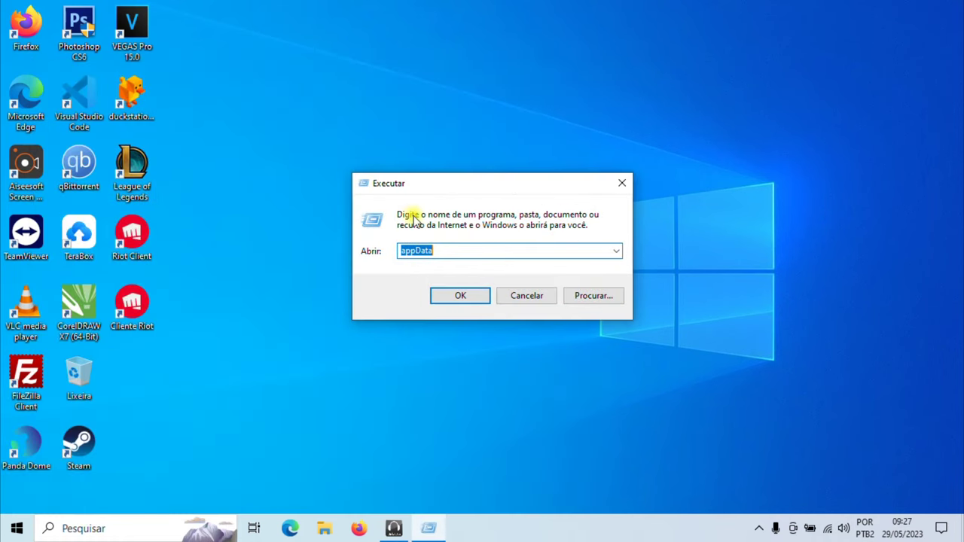
{"action": "left_click", "coordinate": [622, 184]}
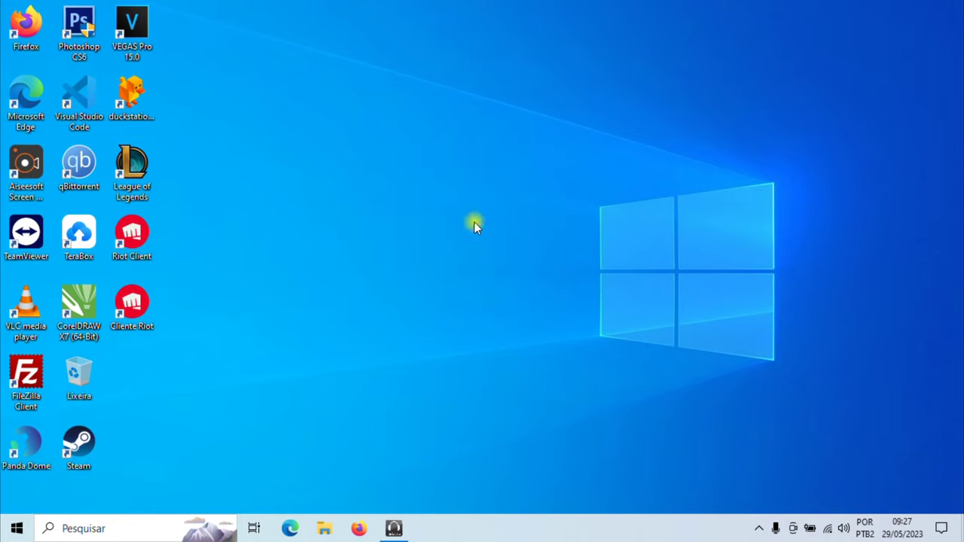
Use the Run dialog to open the AppData folder, and go to its Local\Mozilla subfolder
{"action": "key", "text": "super+r"}
{"action": "left_click_drag", "start_coordinate": [191, 370], "coordinate": [536, 184]}
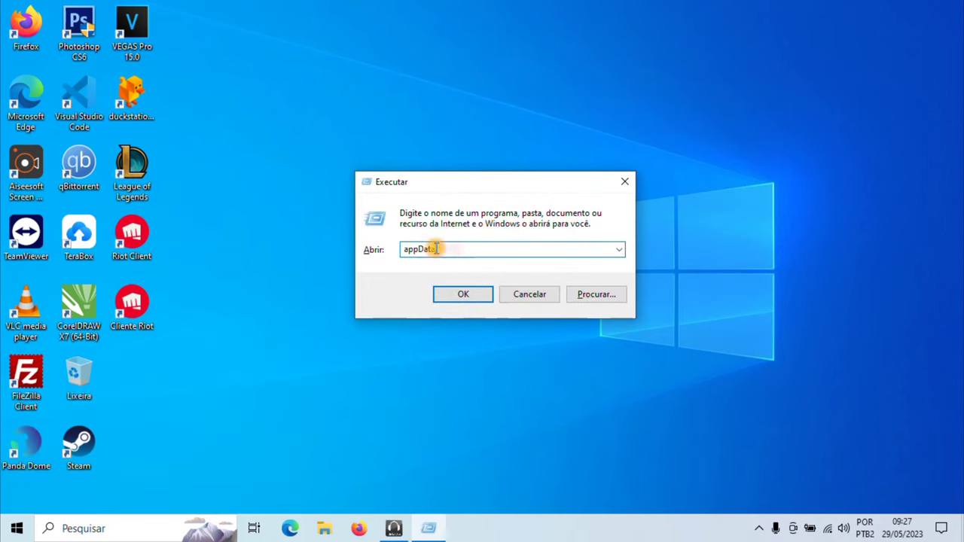
{"action": "key", "text": "BackSpace"}
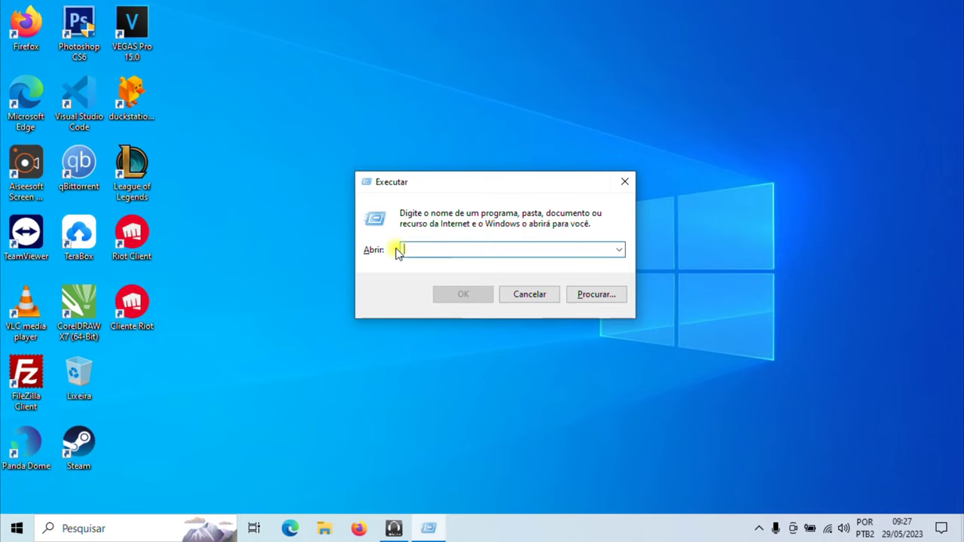
{"action": "type", "text": "AppData"}
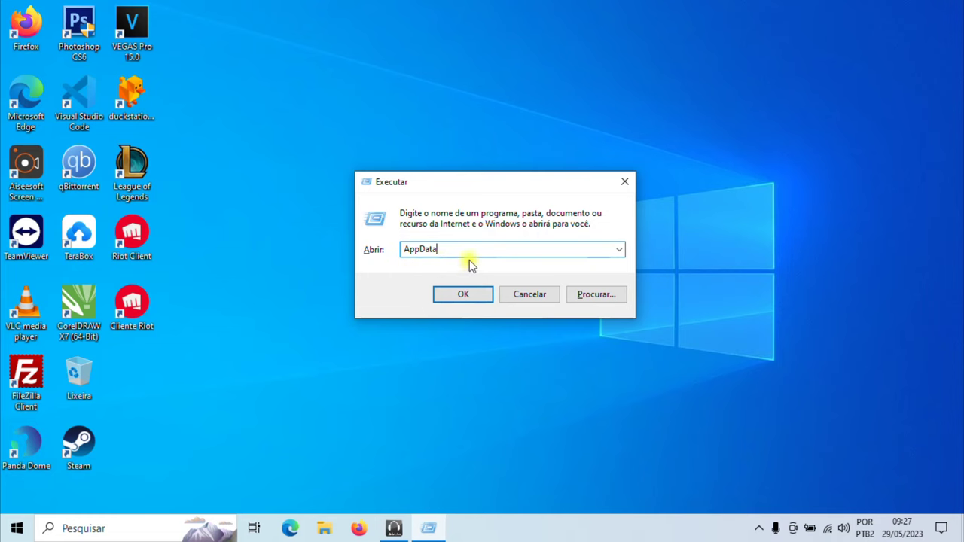
{"action": "left_click", "coordinate": [474, 295]}
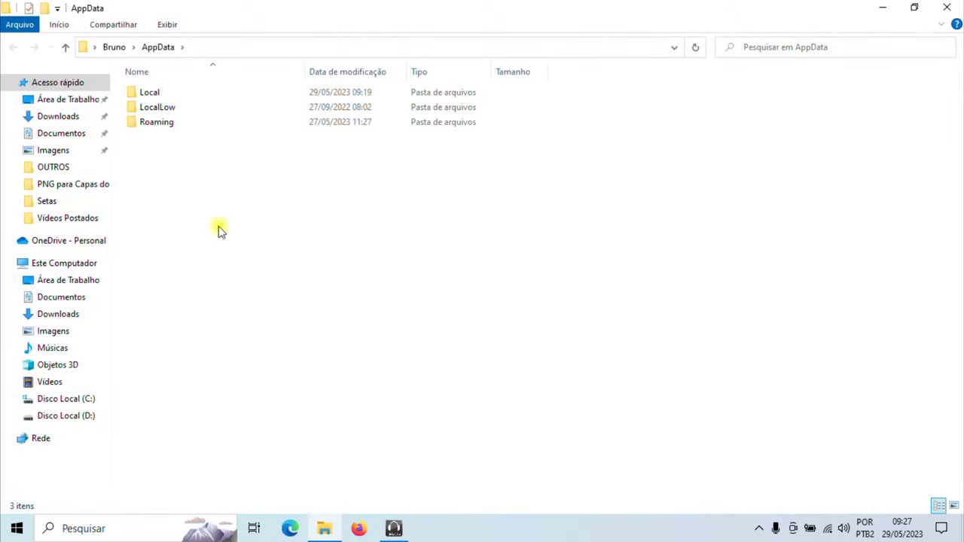
{"action": "double_click", "coordinate": [156, 97]}
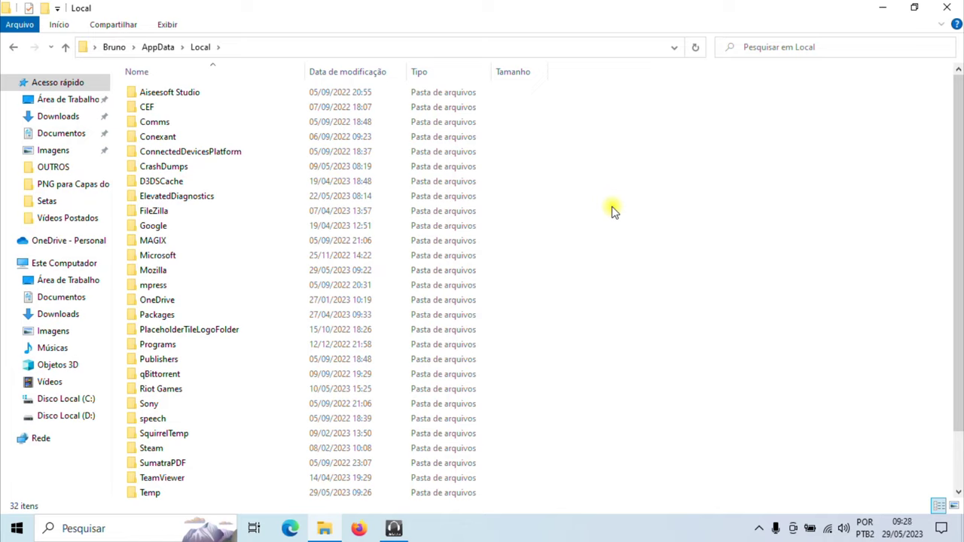
{"action": "double_click", "coordinate": [155, 270]}
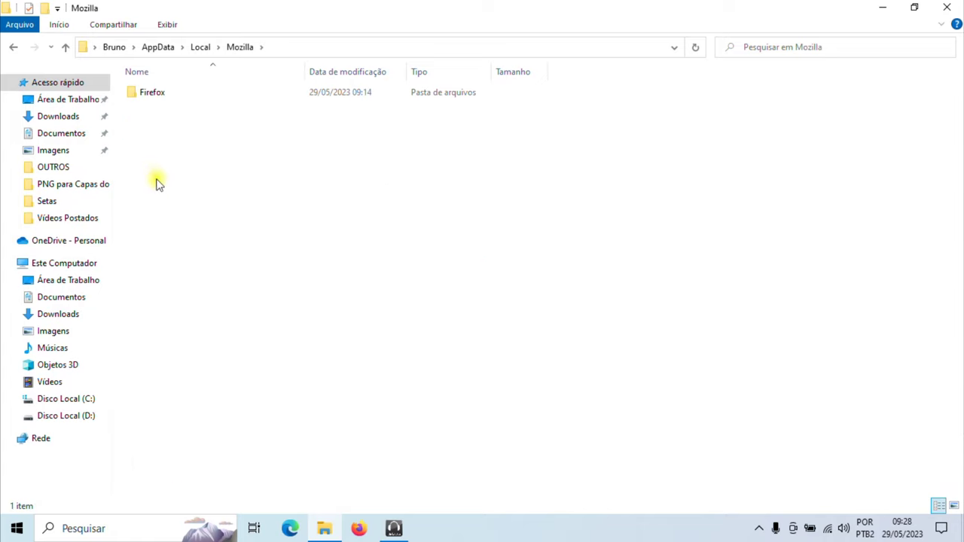
Rename the Firefox folder inside Mozilla as Firefox.OLD
{"action": "left_click", "coordinate": [153, 97]}
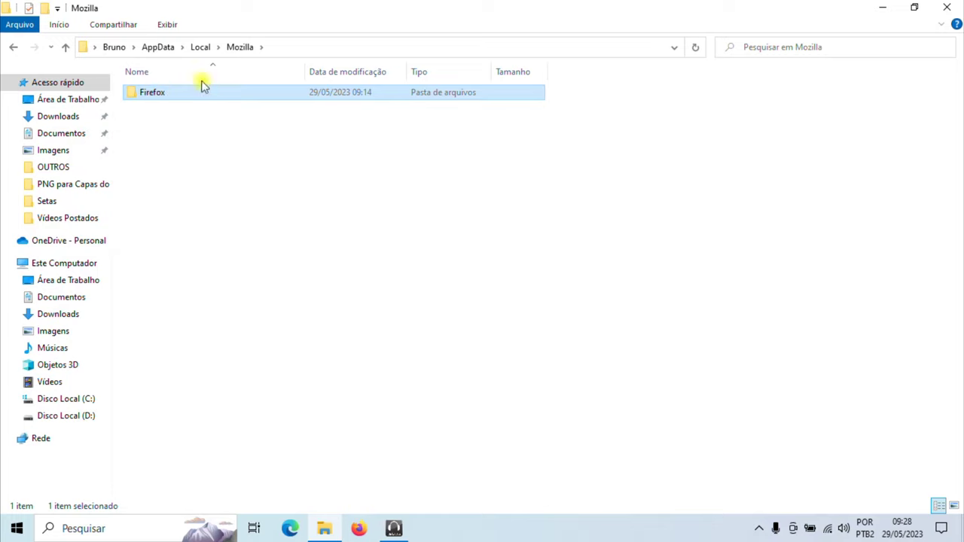
{"action": "right_click", "coordinate": [151, 98]}
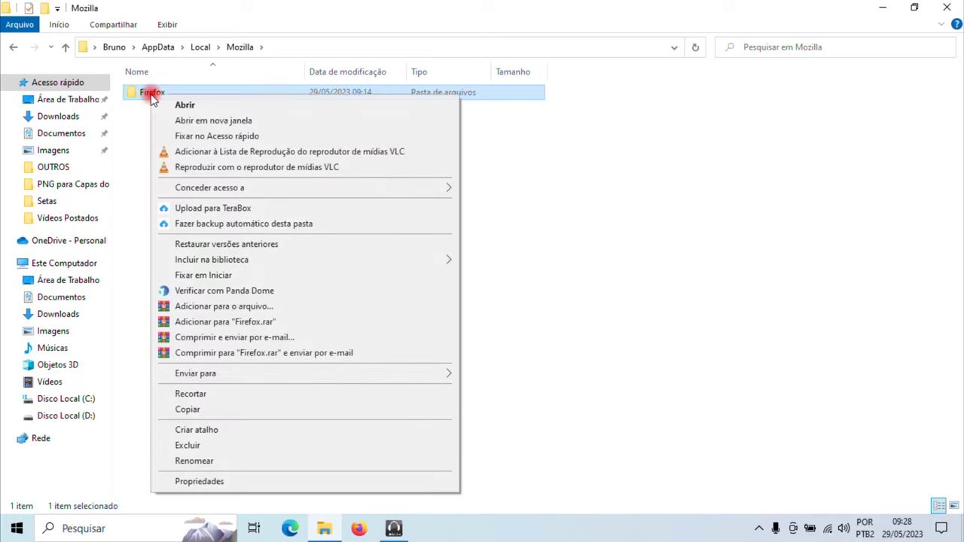
{"action": "left_click", "coordinate": [213, 459]}
{"action": "left_click", "coordinate": [174, 92]}
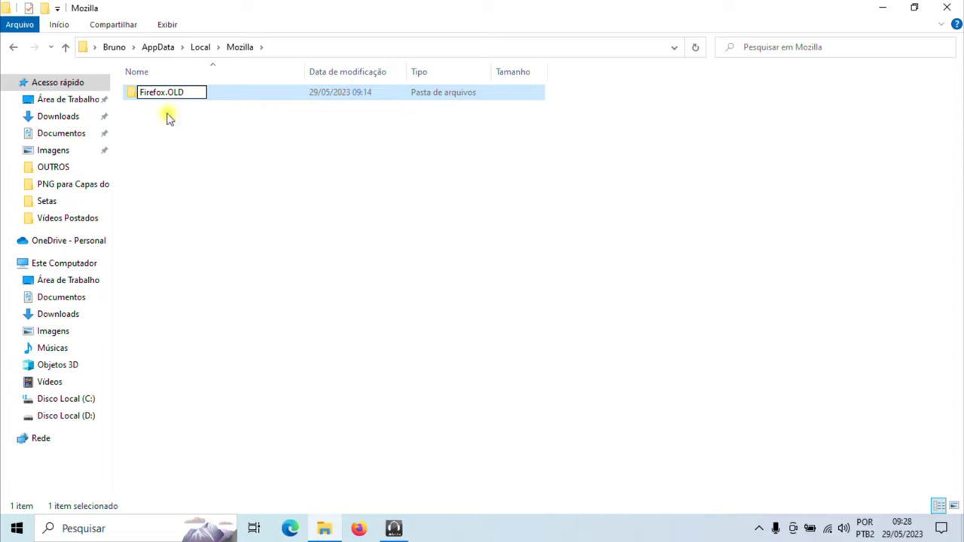
{"action": "left_click", "coordinate": [175, 120]}
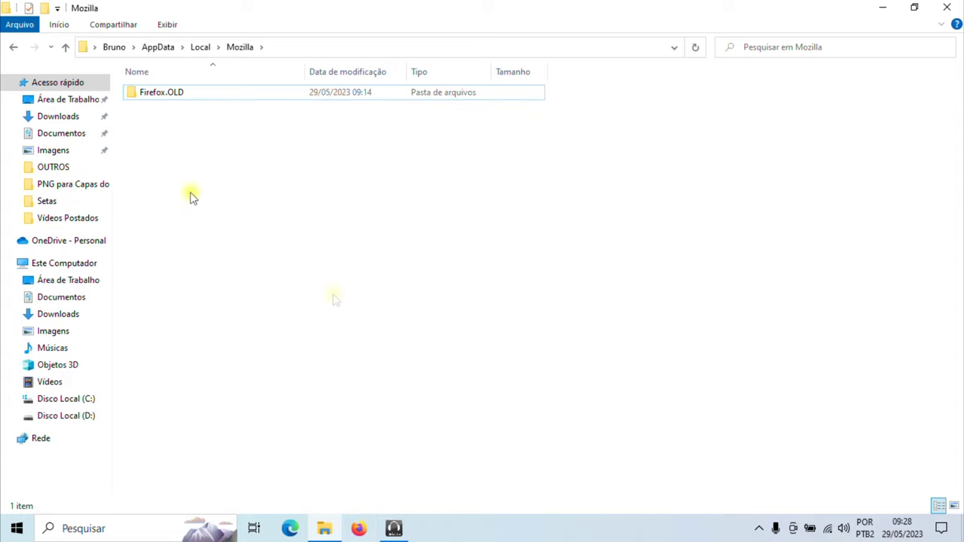
Change the name of the Firefox.OLD folder back to Firefox
{"action": "left_click", "coordinate": [166, 98]}
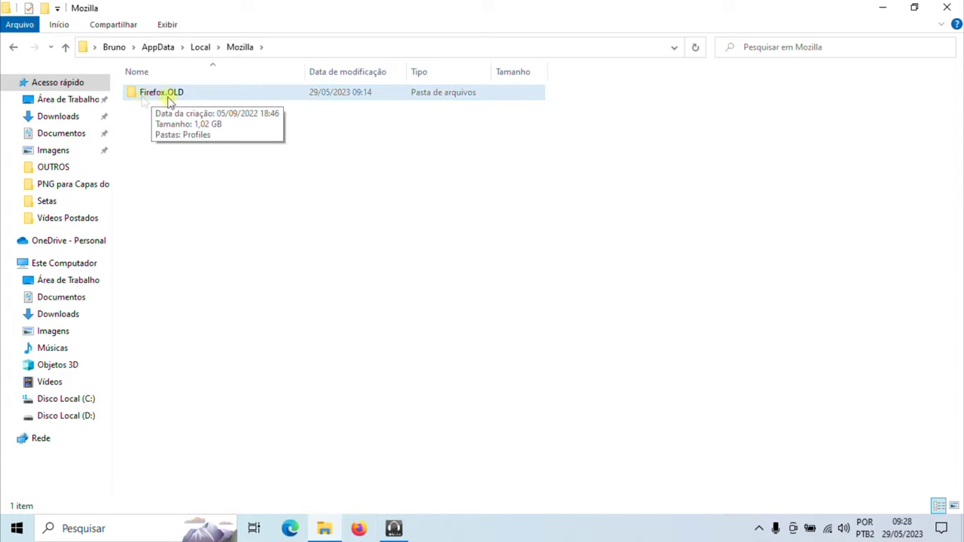
{"action": "left_click", "coordinate": [175, 113]}
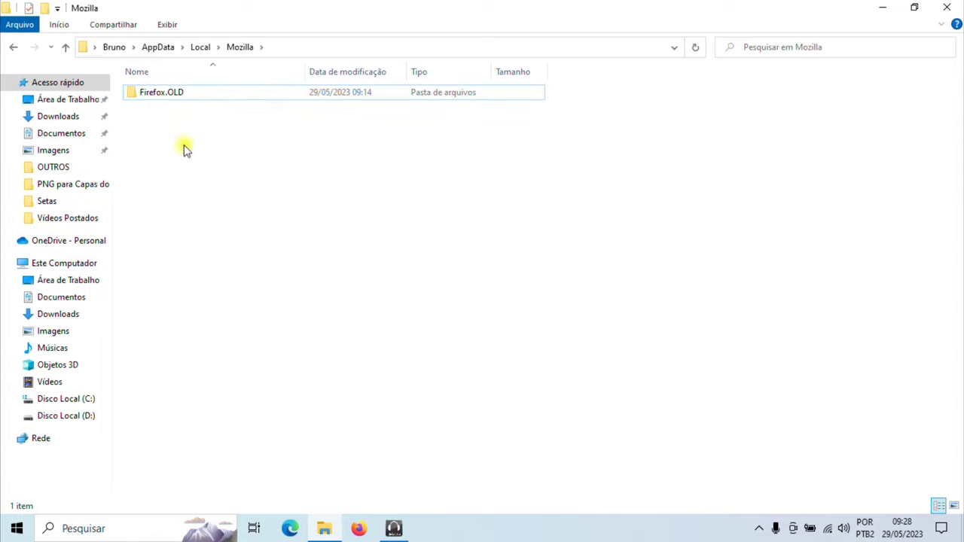
{"action": "left_click", "coordinate": [173, 94]}
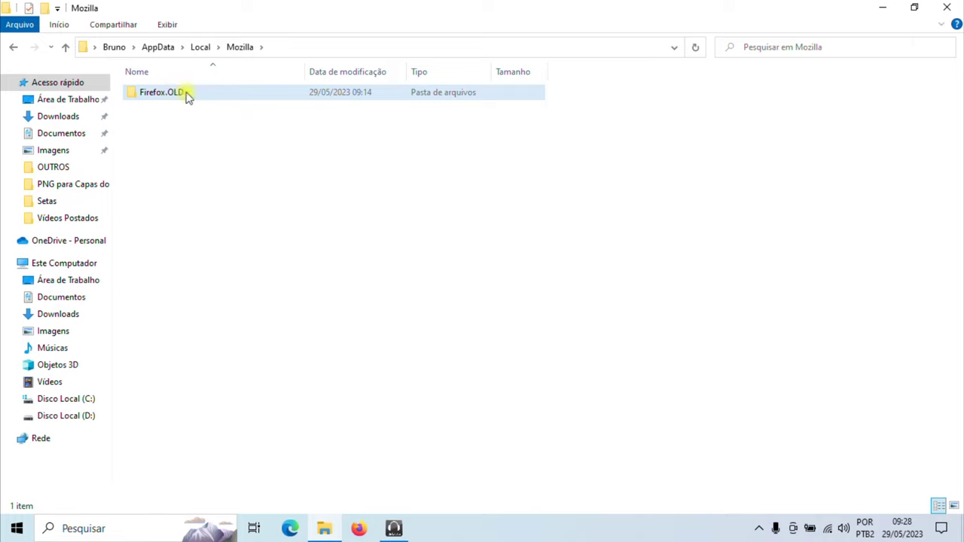
{"action": "mouse_move", "coordinate": [189, 97]}
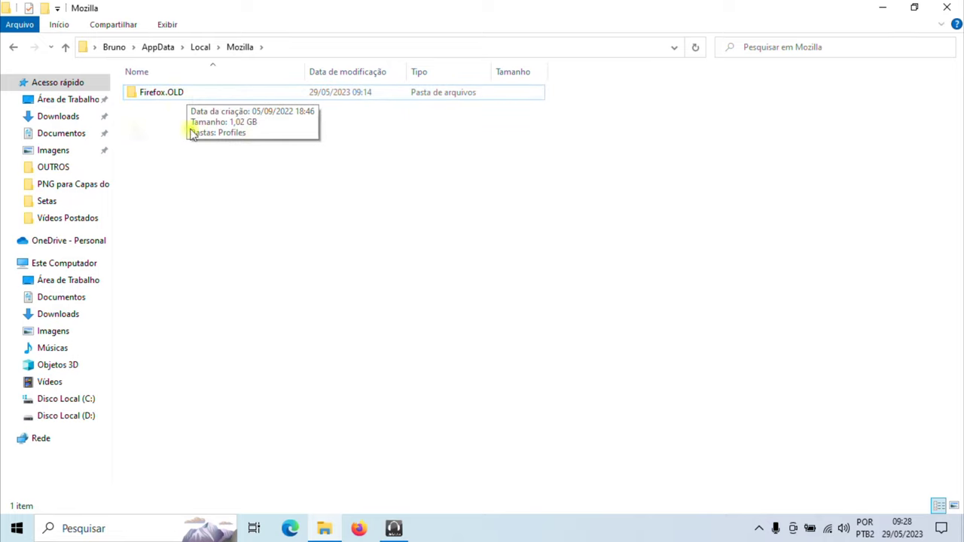
{"action": "left_click", "coordinate": [161, 97]}
{"action": "left_click", "coordinate": [166, 96]}
{"action": "left_click", "coordinate": [195, 93]}
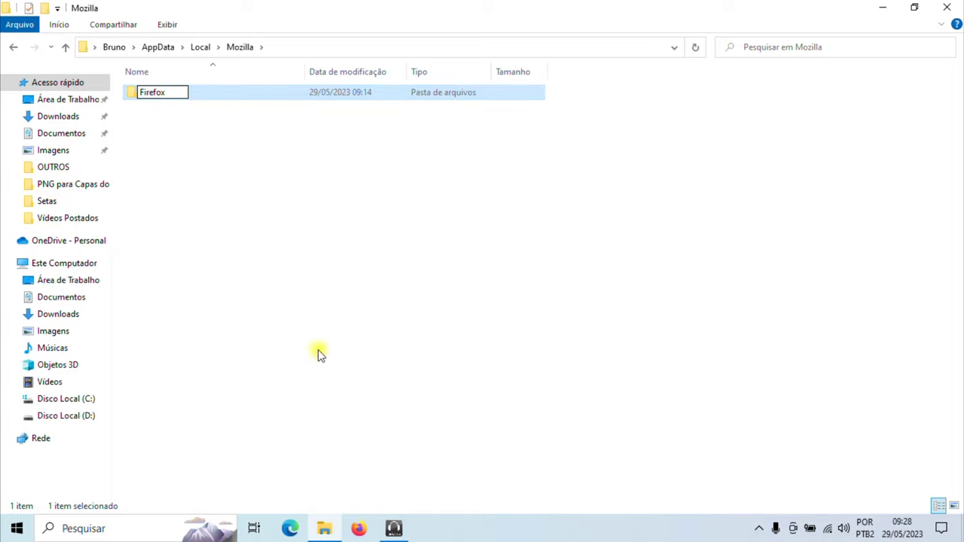
Go back to the Local folder and look inside its Steam folder at the htmlcache subfolder, returning to Local
{"action": "left_click", "coordinate": [13, 46]}
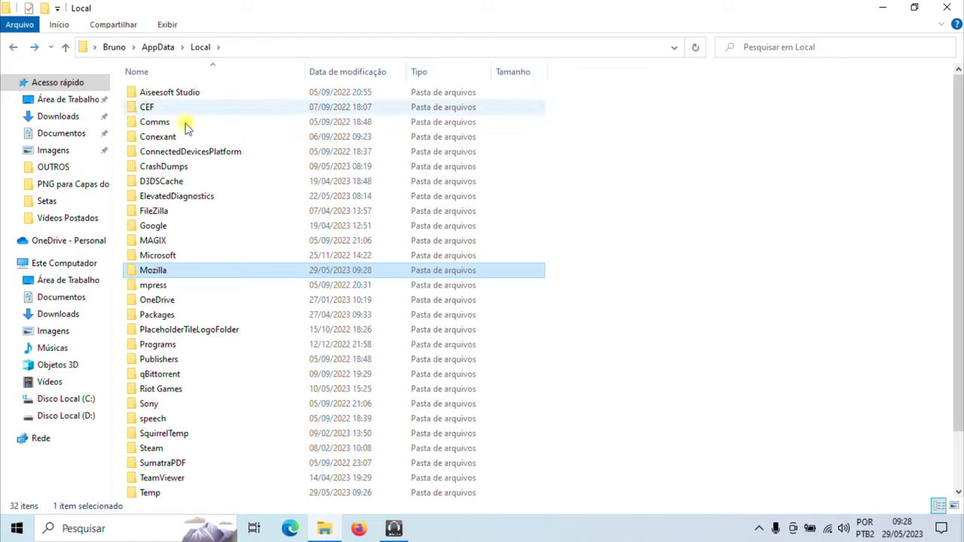
{"action": "double_click", "coordinate": [158, 449]}
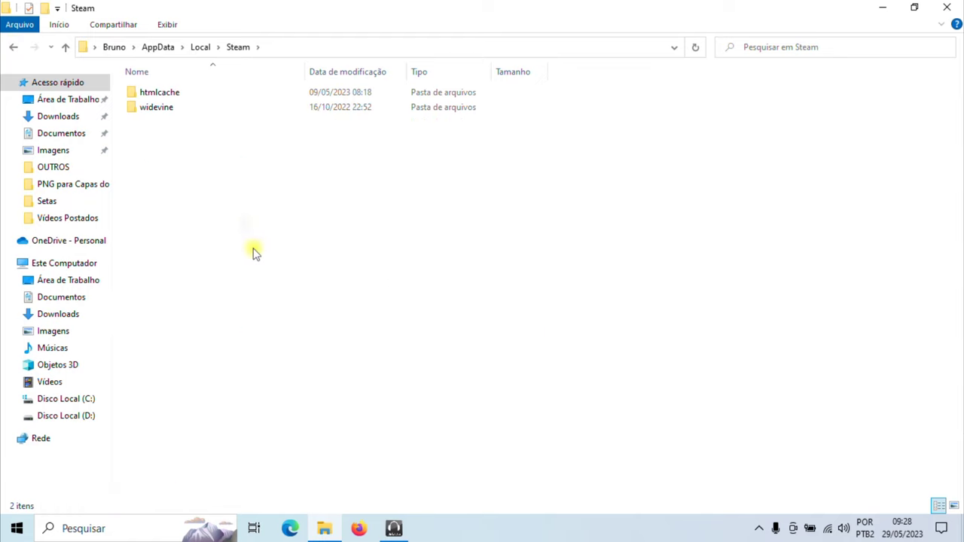
{"action": "left_click", "coordinate": [179, 96]}
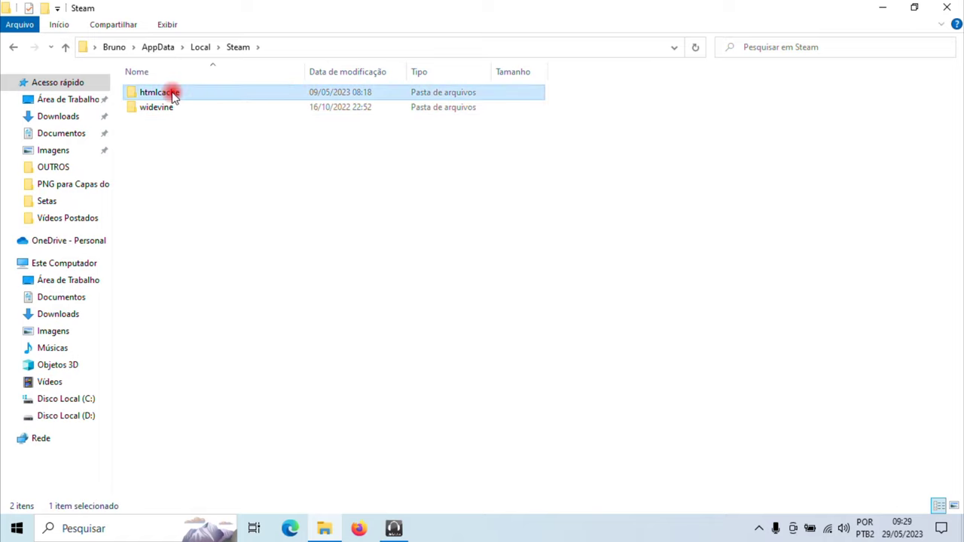
{"action": "left_click", "coordinate": [13, 47]}
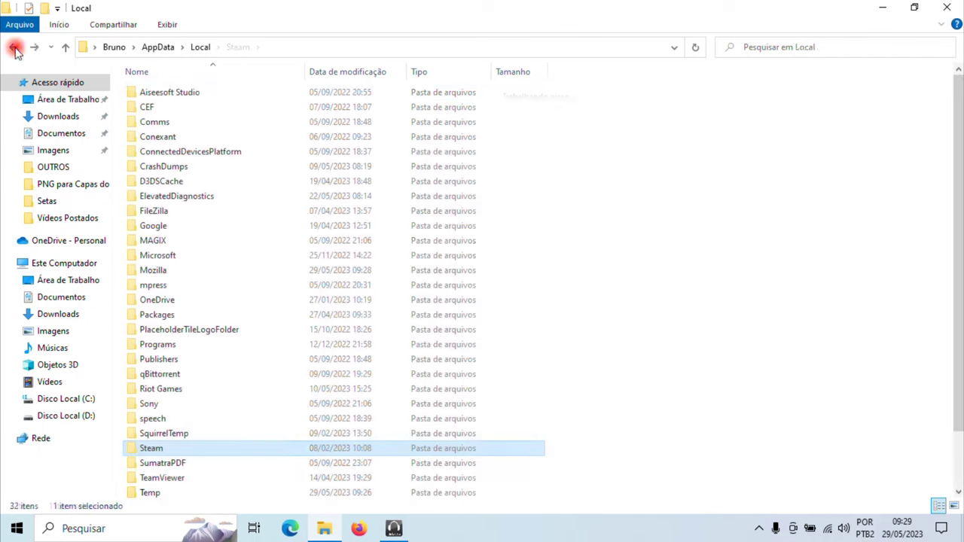
Rename the Steam folder inside Local as Steam.OLD
{"action": "right_click", "coordinate": [161, 450]}
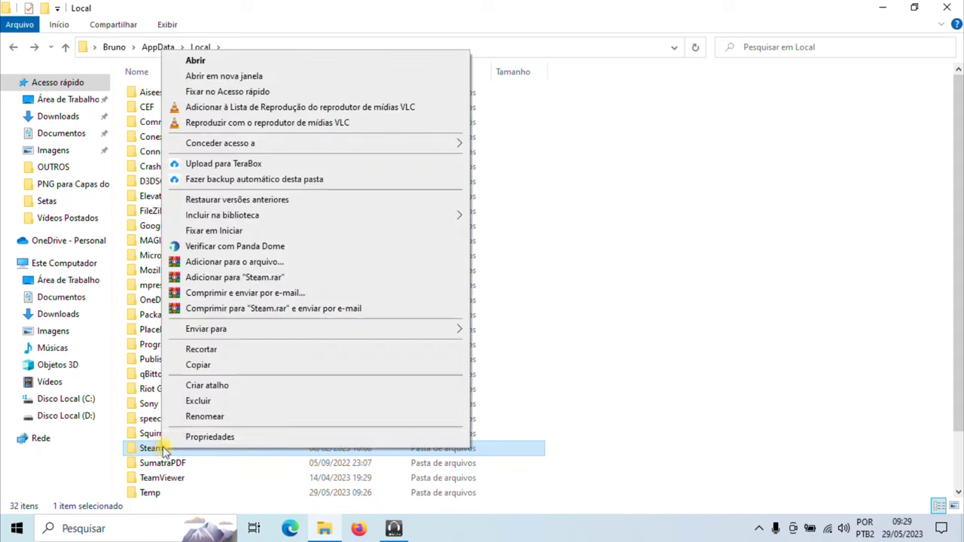
{"action": "left_click", "coordinate": [213, 414]}
{"action": "key", "text": "End"}
{"action": "type", "text": ".OL"}
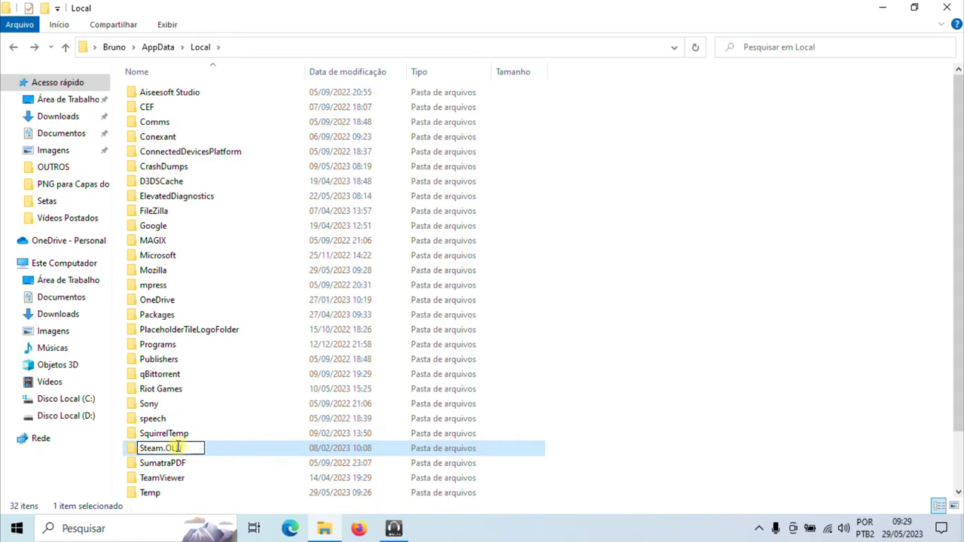
{"action": "type", "text": "D"}
{"action": "left_click", "coordinate": [185, 462]}
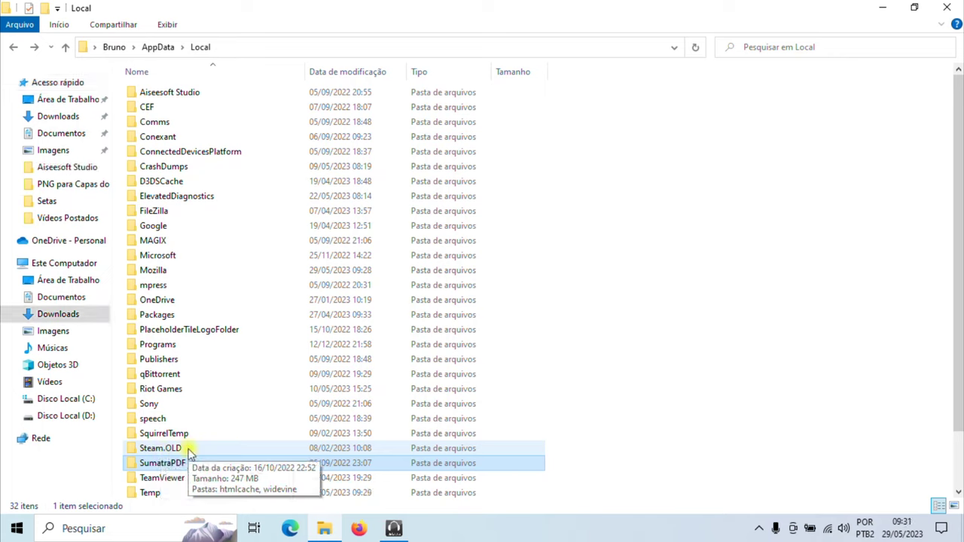
Change the name of the Steam.OLD folder back to Steam and close the folder window
{"action": "left_click", "coordinate": [189, 450]}
{"action": "left_click", "coordinate": [189, 450]}
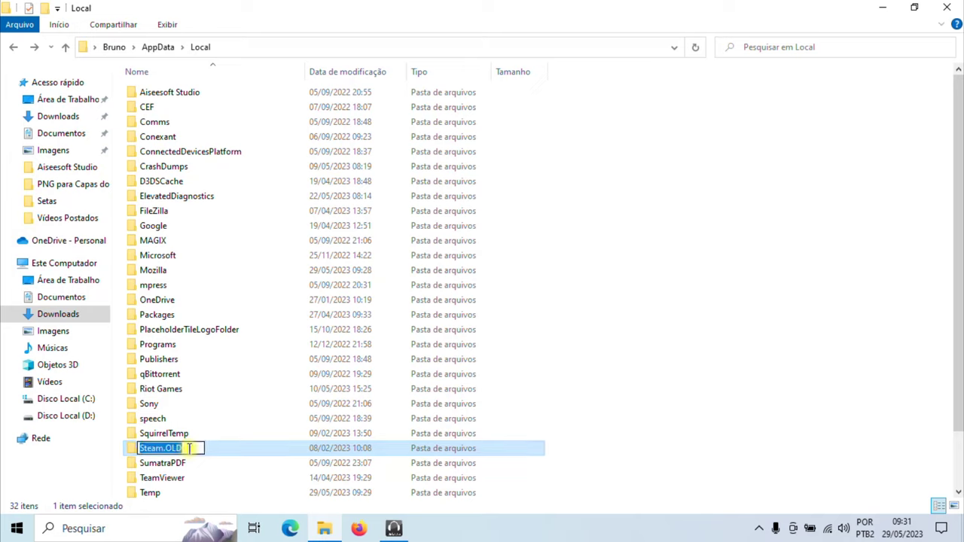
{"action": "left_click", "coordinate": [190, 448]}
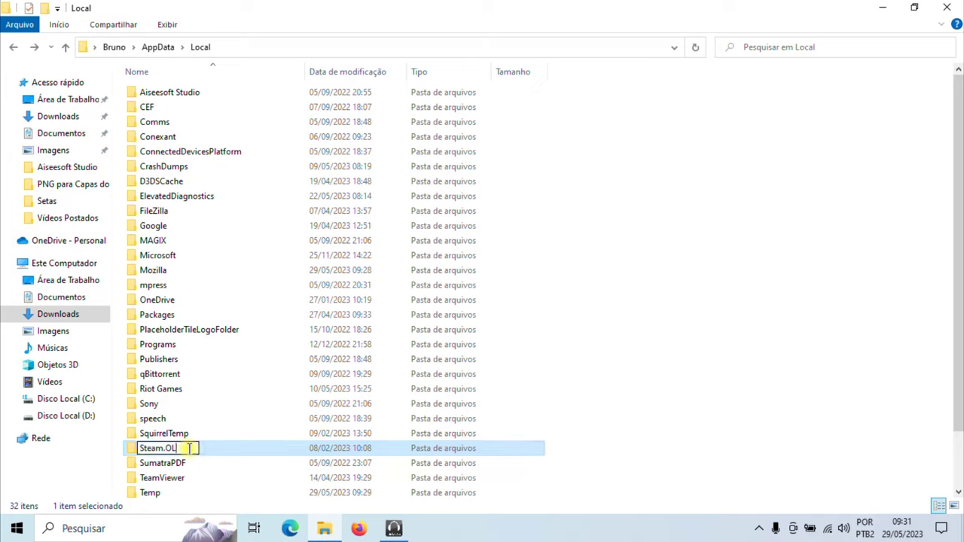
{"action": "key", "text": "BackSpace"}
{"action": "left_click", "coordinate": [622, 354]}
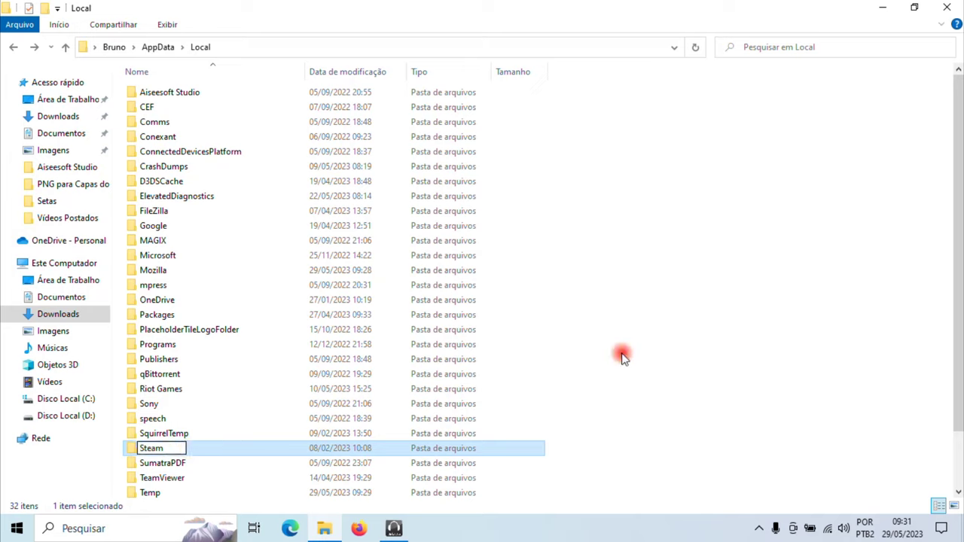
{"action": "left_click", "coordinate": [947, 8]}
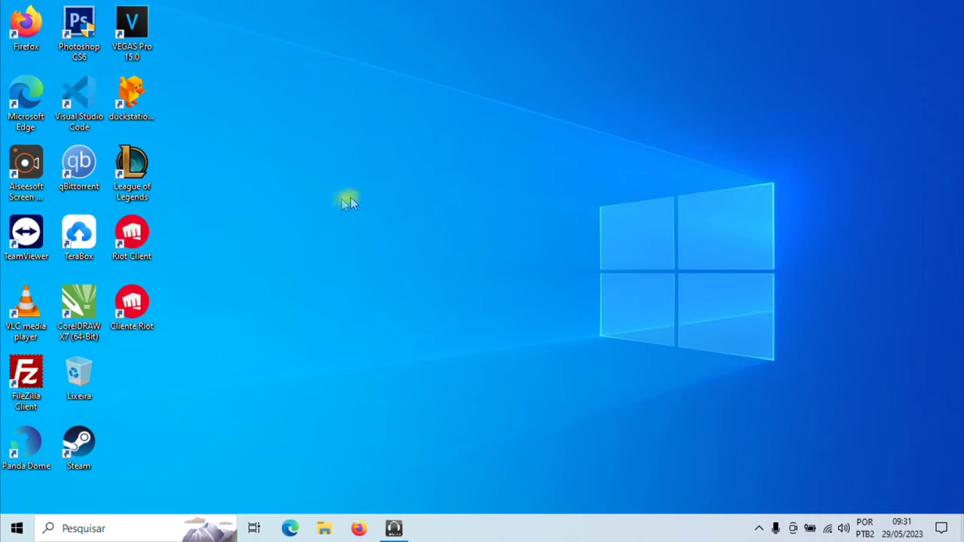
Try Windows 7 compatibility mode in the League of Legends shortcut's properties, and close them without applying the change
{"action": "right_click", "coordinate": [134, 170]}
{"action": "left_click", "coordinate": [198, 503]}
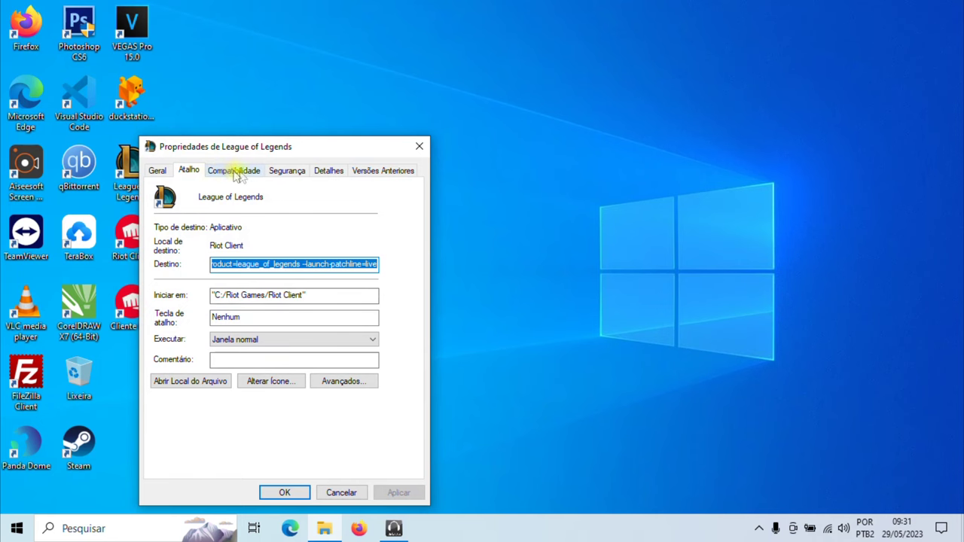
{"action": "left_click", "coordinate": [234, 174]}
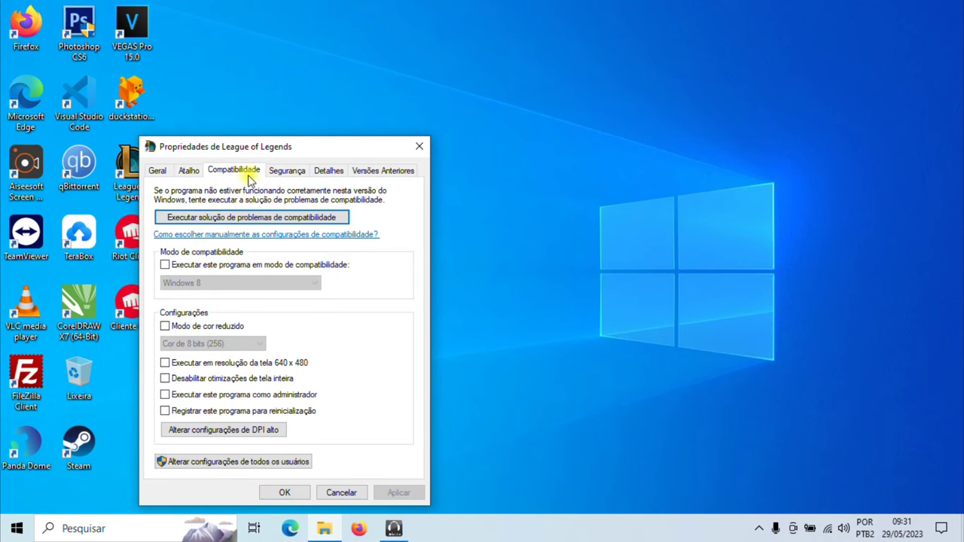
{"action": "left_click_drag", "start_coordinate": [317, 154], "coordinate": [439, 98]}
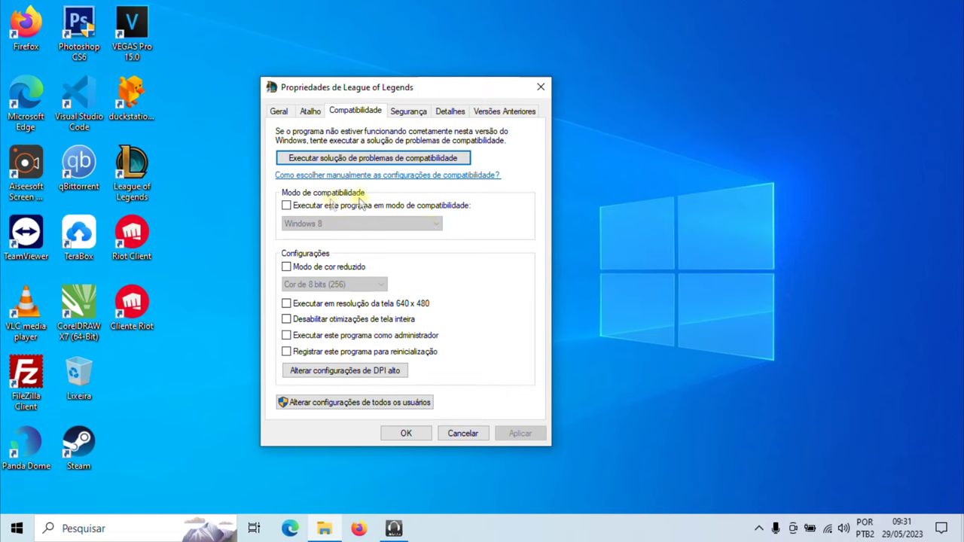
{"action": "left_click", "coordinate": [286, 205]}
{"action": "left_click", "coordinate": [345, 225]}
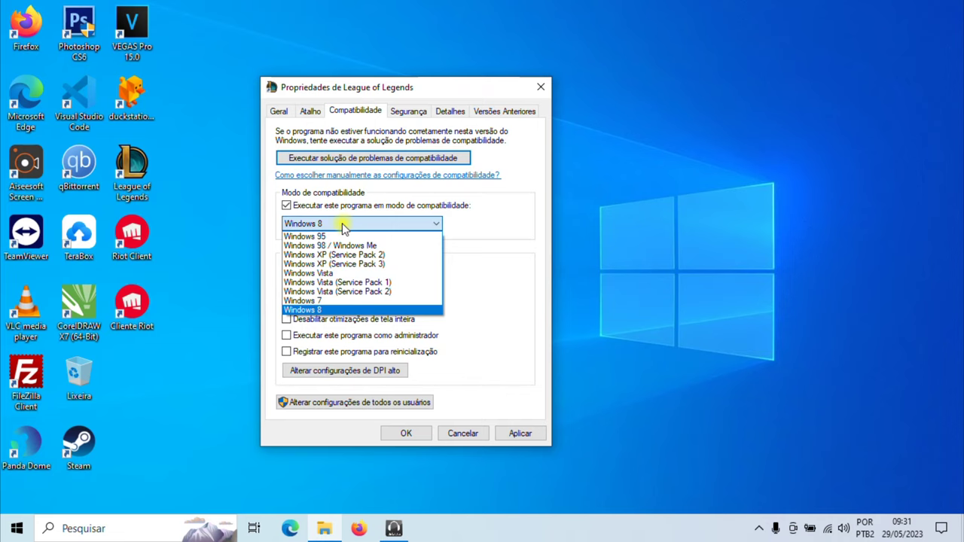
{"action": "left_click", "coordinate": [316, 301]}
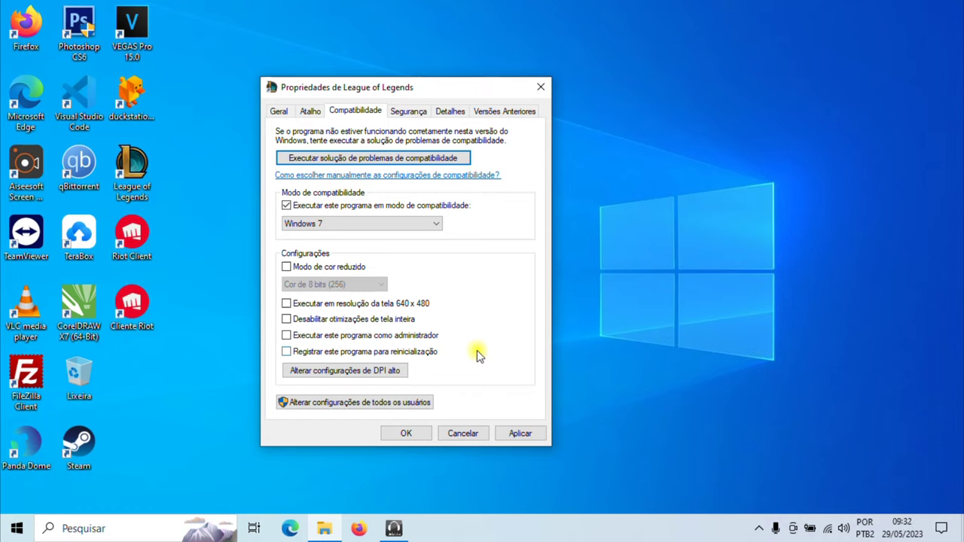
{"action": "left_click", "coordinate": [462, 434]}
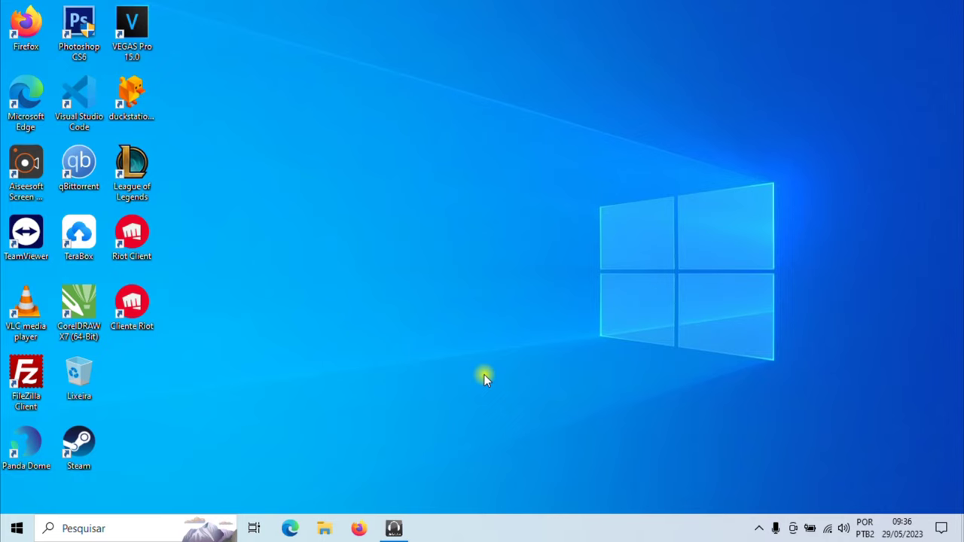